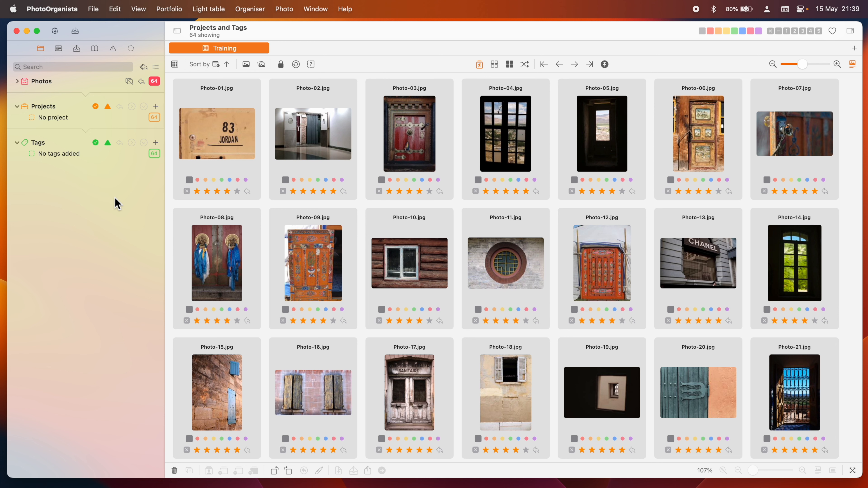
Configure the thumbnail photo fields to show Project and Tags beneath the filename, and close the settings
click(54, 30)
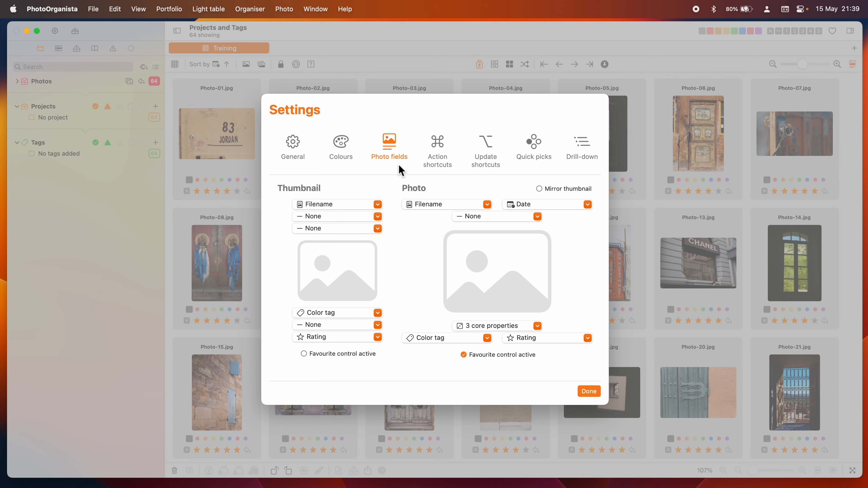
click(345, 216)
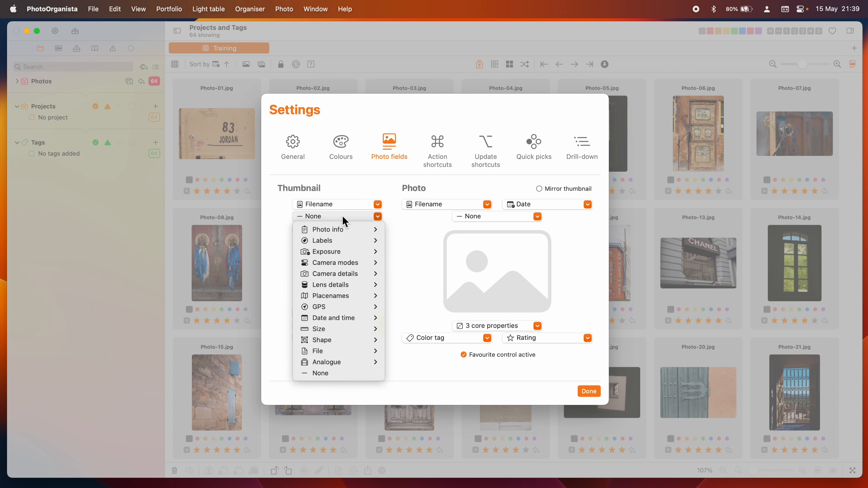
mouse_move(342, 241)
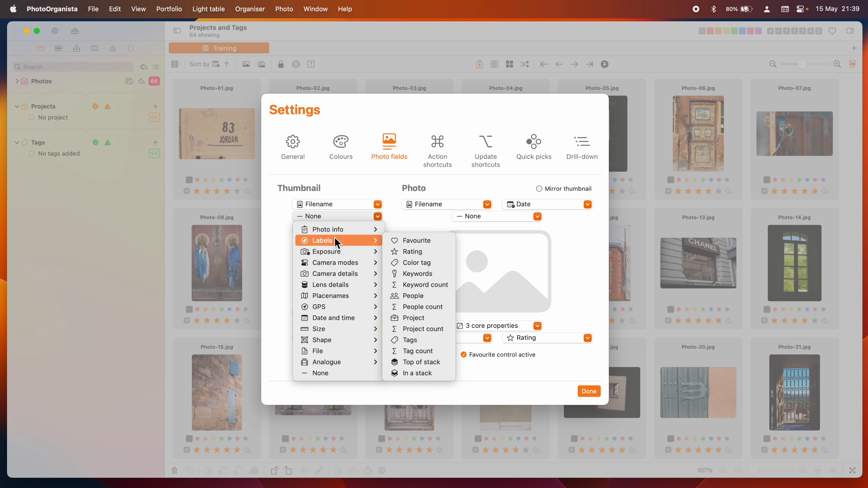
click(416, 318)
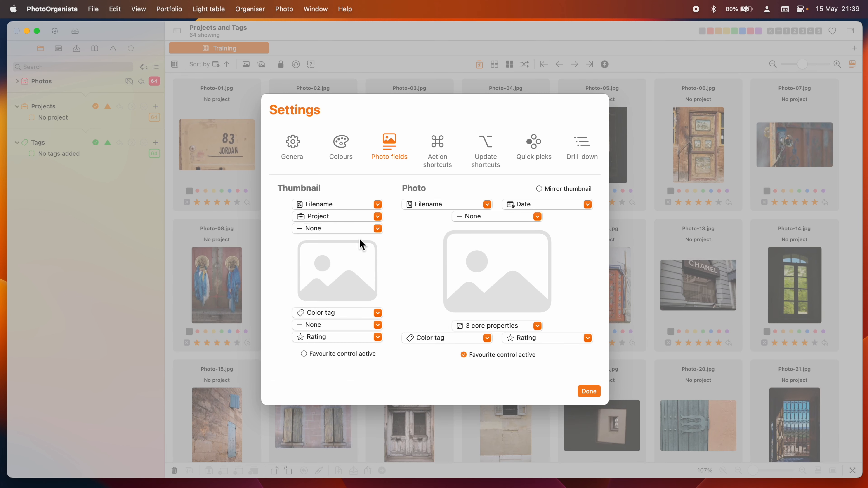
click(361, 228)
mouse_move(362, 253)
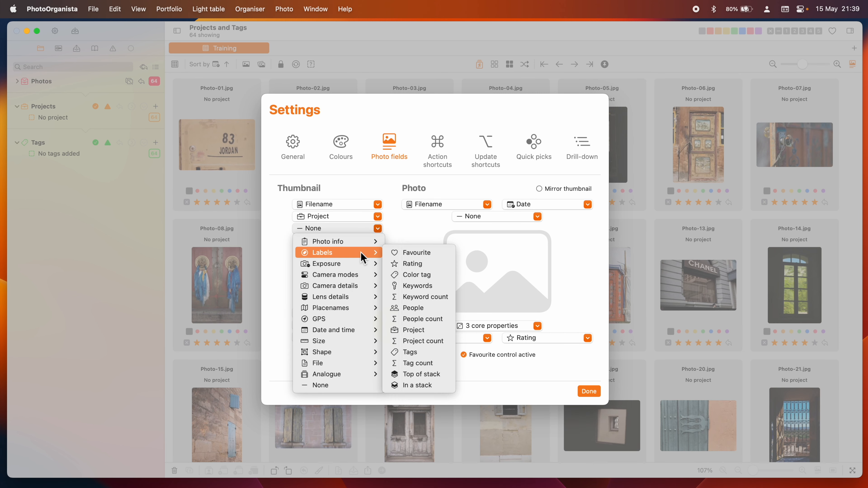
click(444, 357)
click(589, 391)
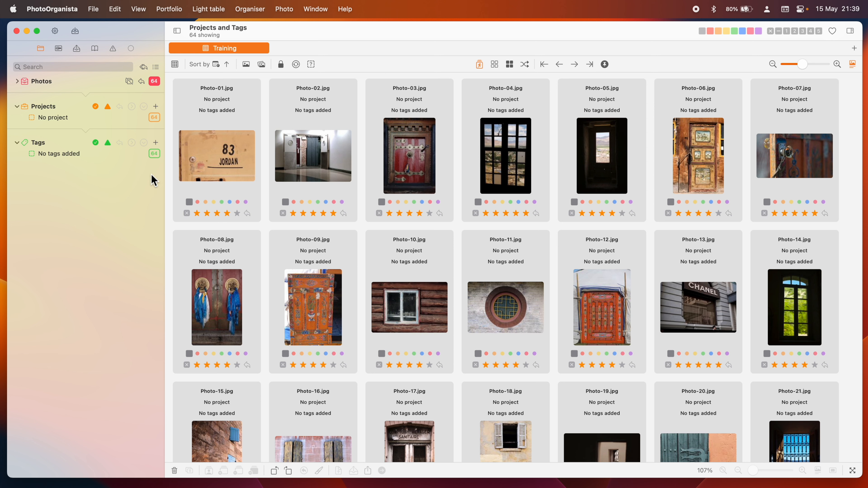
Create a top-level tag named Feature
click(159, 142)
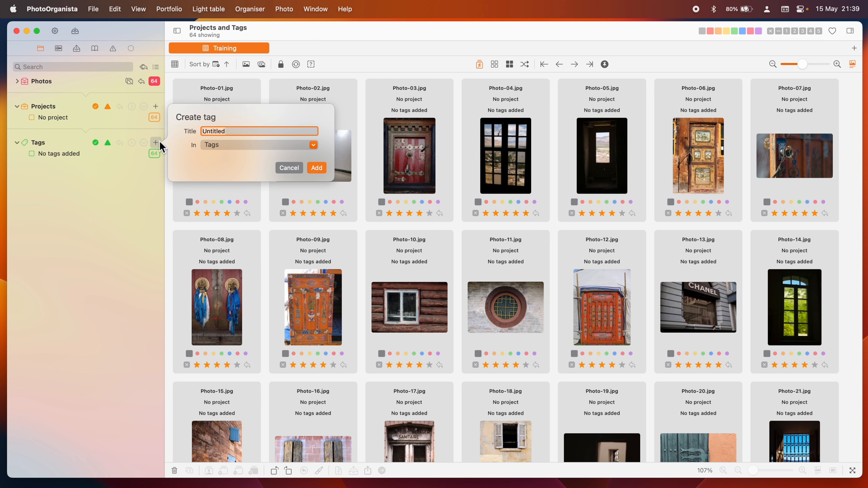
text(Feature)
key(Return)
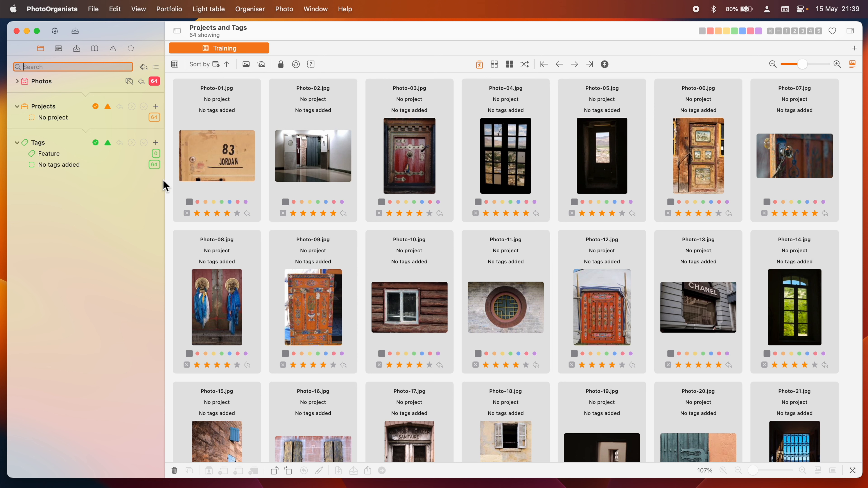
Create a tag named Door nested inside the Feature tag
click(156, 143)
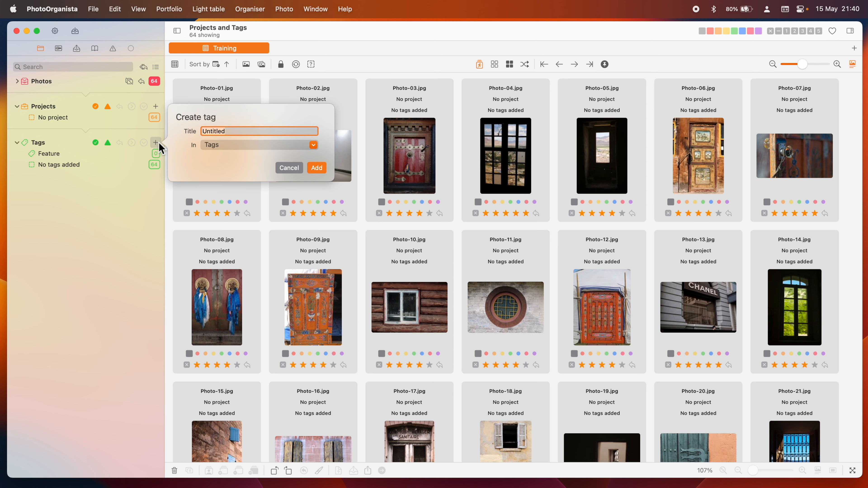
text(Door)
click(214, 151)
mouse_move(225, 158)
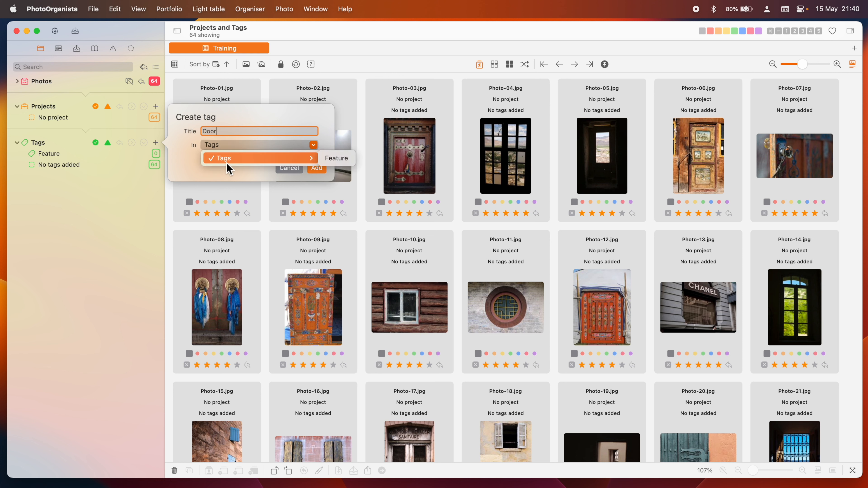
click(346, 160)
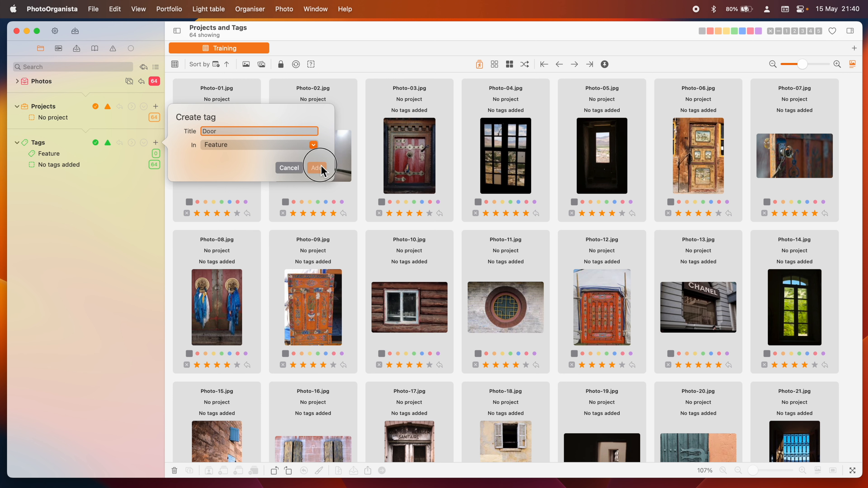
click(318, 168)
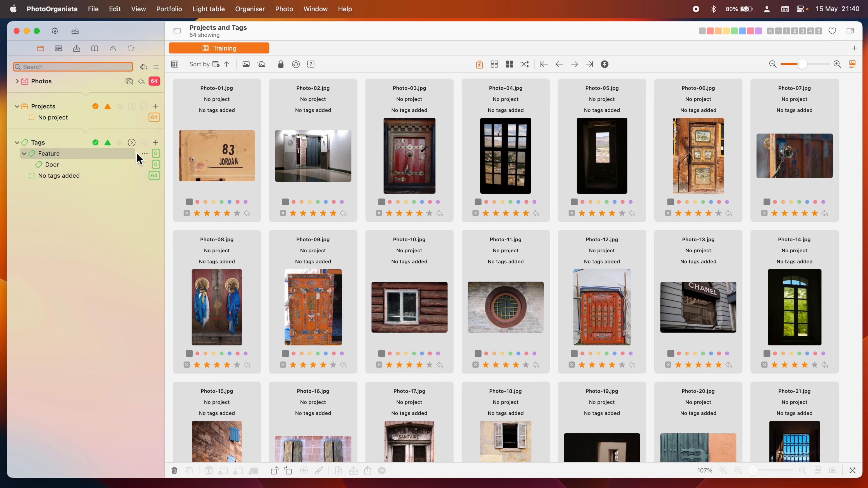
Add a child tag named Window to the Feature tag through the tag's own options
click(145, 154)
click(209, 166)
text(Window)
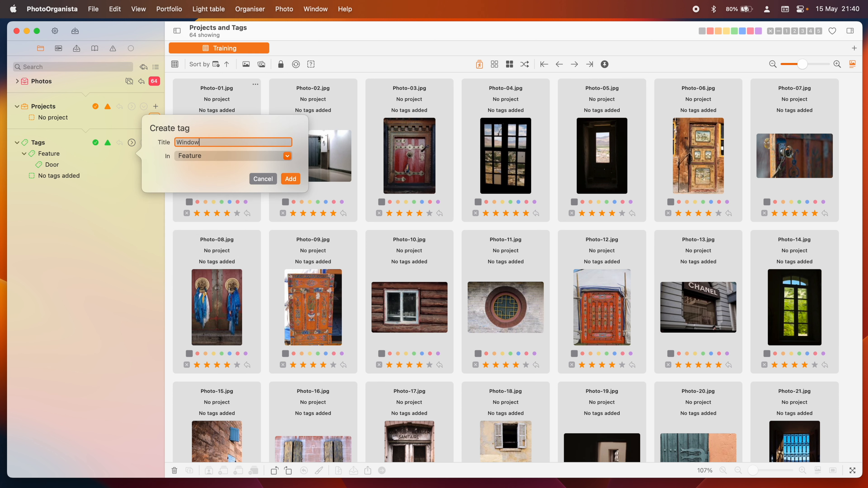
key(Return)
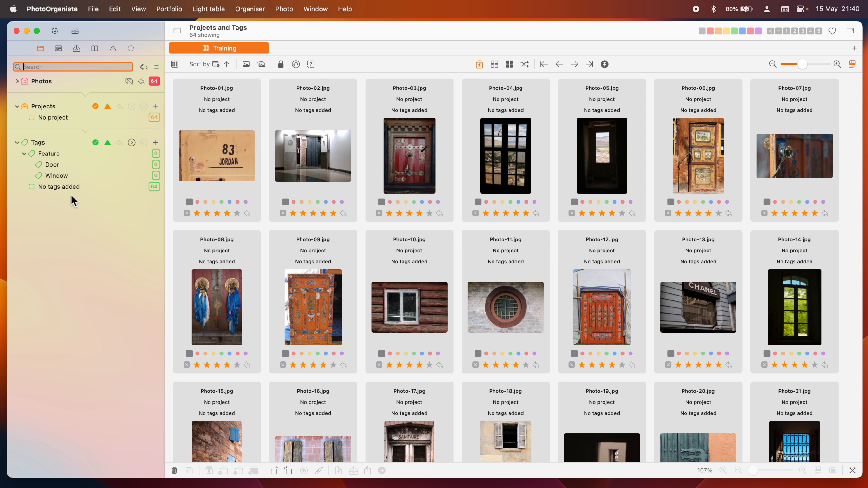
Create a top-level tag named Door handle and move it into the Feature tag
click(156, 142)
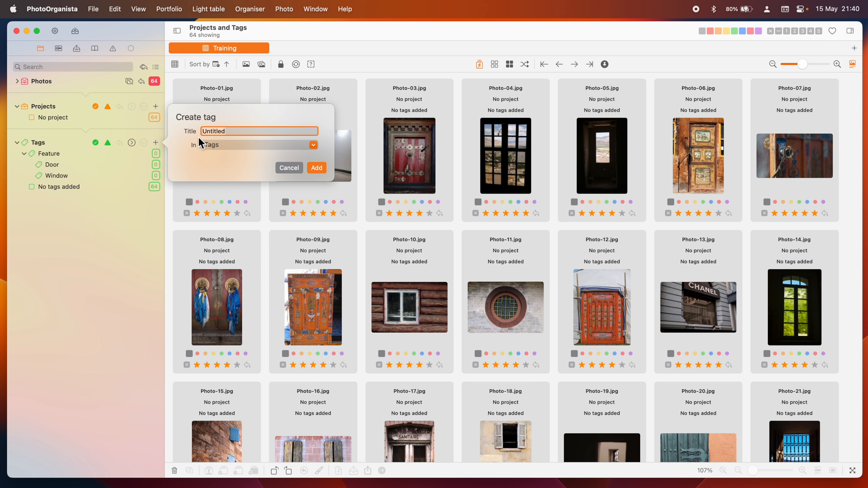
text(Door handle)
key(Return)
drag(69, 155, 57, 167)
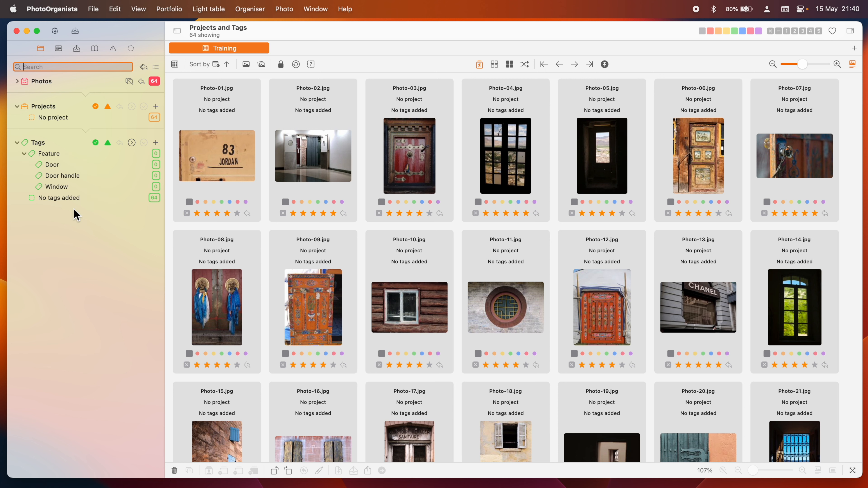
Rename the Door handle tag to Door handles
double_click(69, 177)
key(Right)
text(s)
key(Return)
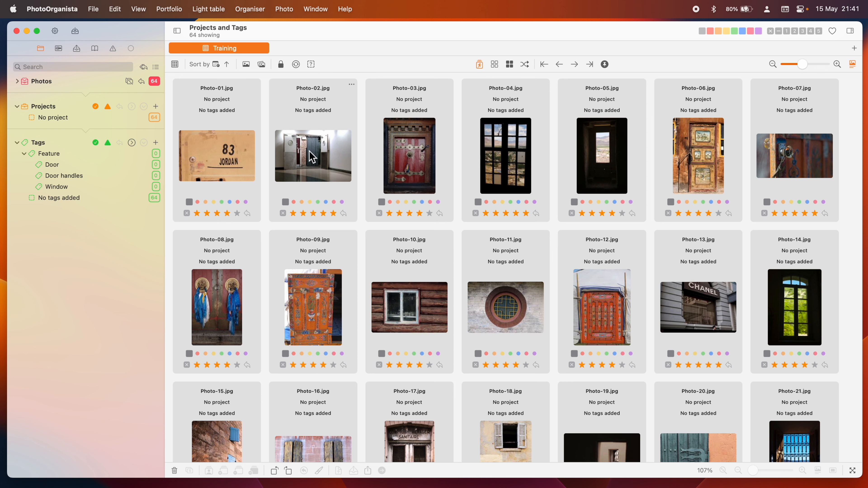
Assign the Door tag to Photo-02, and as a group to Photo-03, Photo-06, Photo-09 and Photo-12
click(313, 155)
drag(313, 156, 89, 167)
click(403, 180)
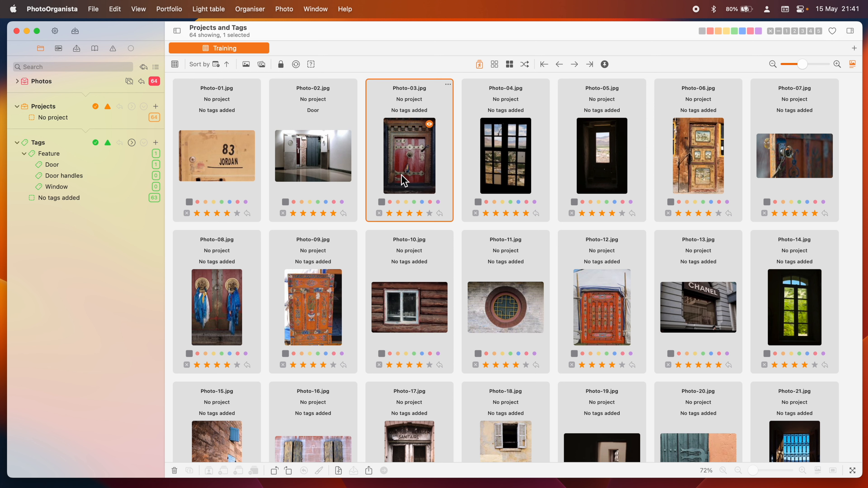
super+click(315, 305)
super+click(609, 314)
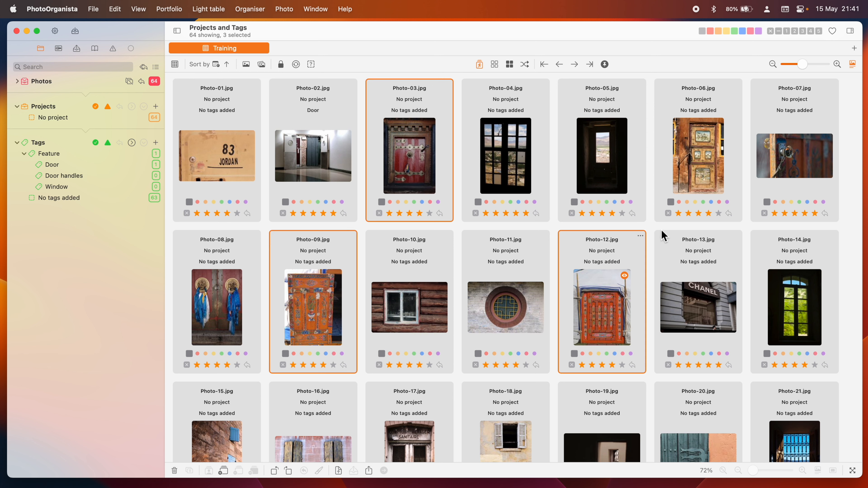
super+click(688, 182)
drag(409, 173, 117, 168)
Assign the Window tag to Photo-04, Photo-05, Photo-10 and Photo-11 together, and the Feature tag to Photo-20
click(513, 164)
super+click(609, 169)
super+click(417, 321)
super+click(479, 324)
drag(497, 164, 105, 191)
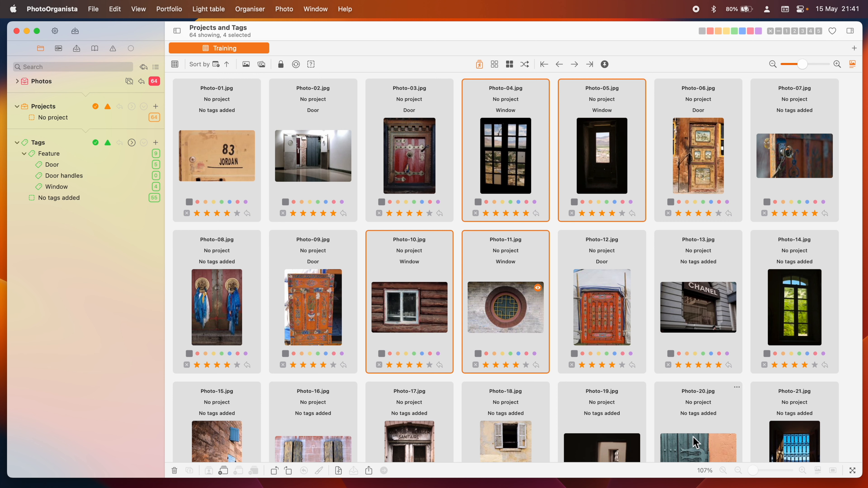
drag(701, 446, 114, 154)
Filter the photos by the Window tag, extend the filter with Door, and switch it to the parent Feature tag
click(156, 186)
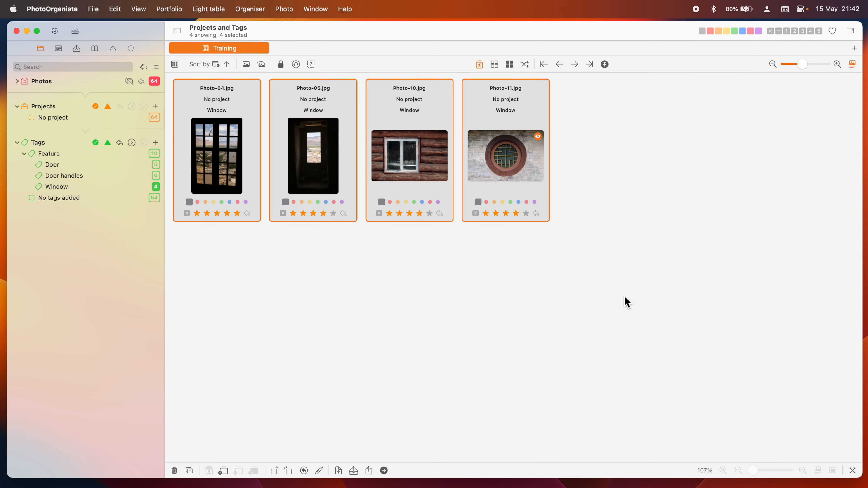
click(158, 166)
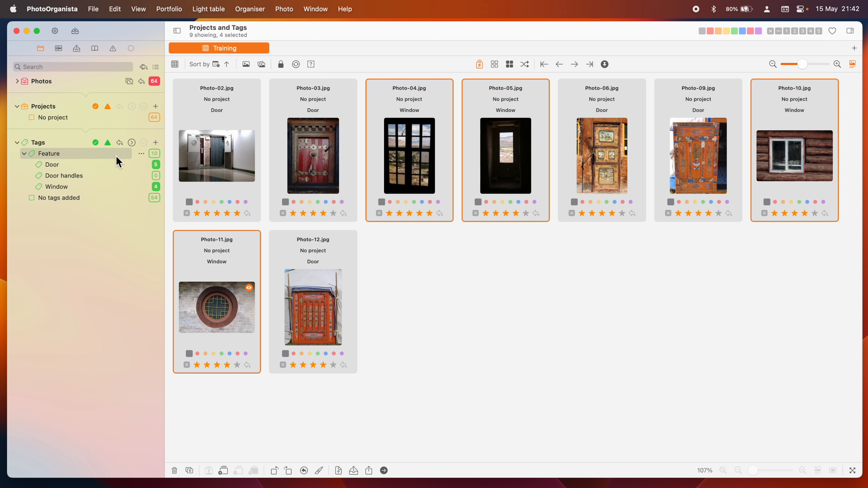
click(153, 156)
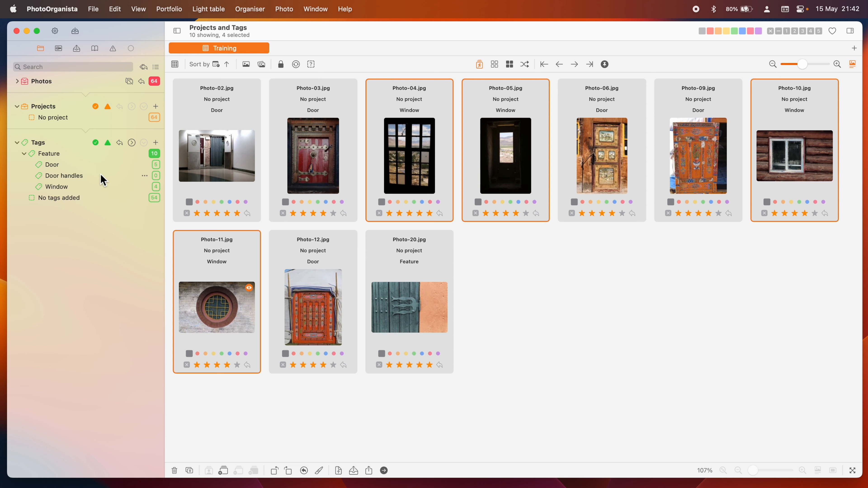
Compare the Feature filter with and without its child tags, and clear the photo selection and the filter
click(110, 154)
click(109, 145)
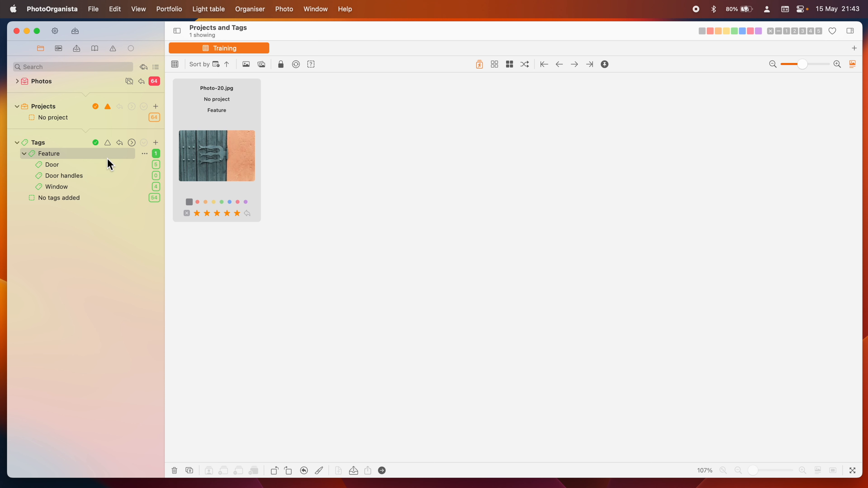
click(108, 146)
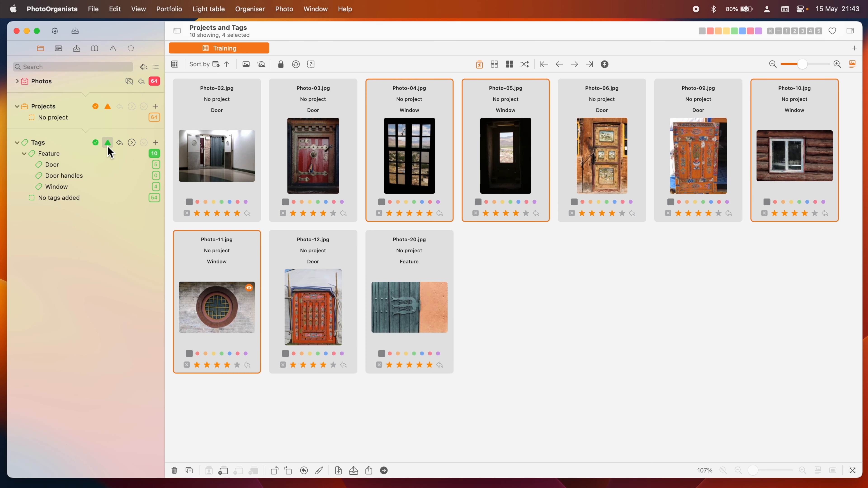
click(497, 69)
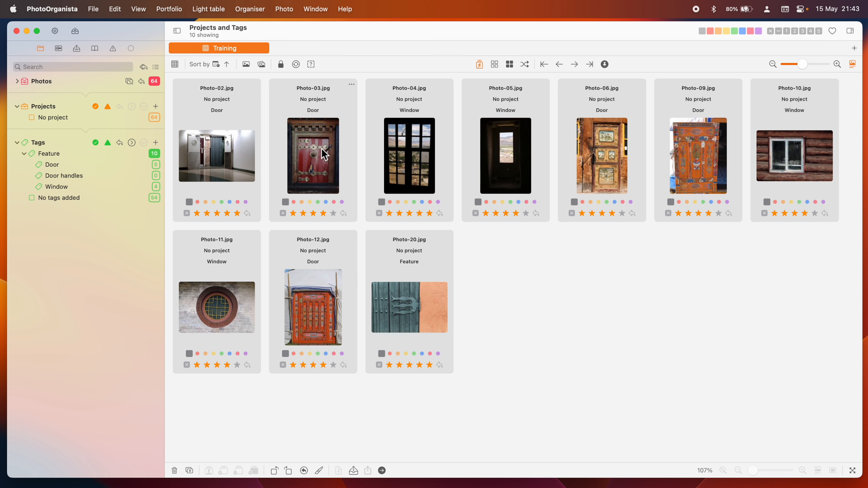
click(156, 154)
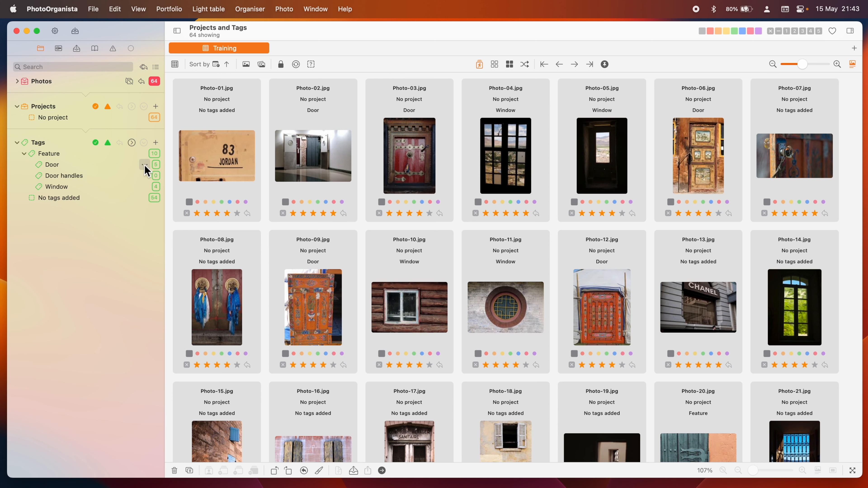
Delete the Door tag and undo the deletion
click(145, 165)
click(160, 188)
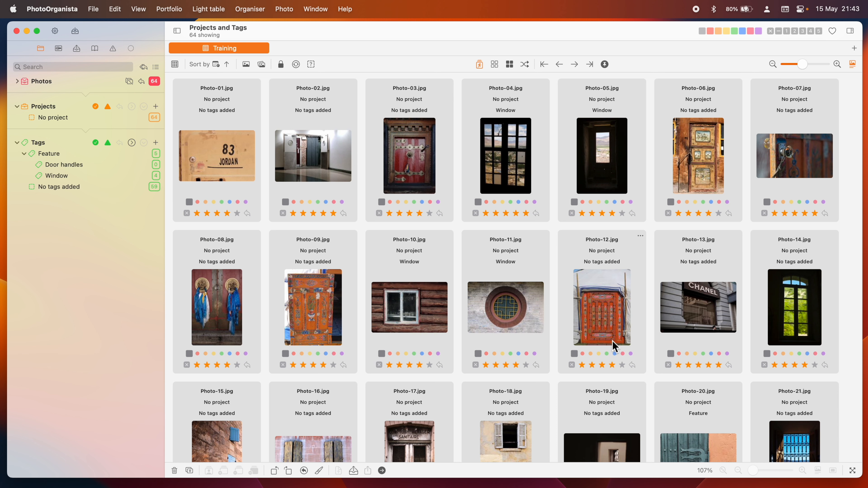
key(super+z)
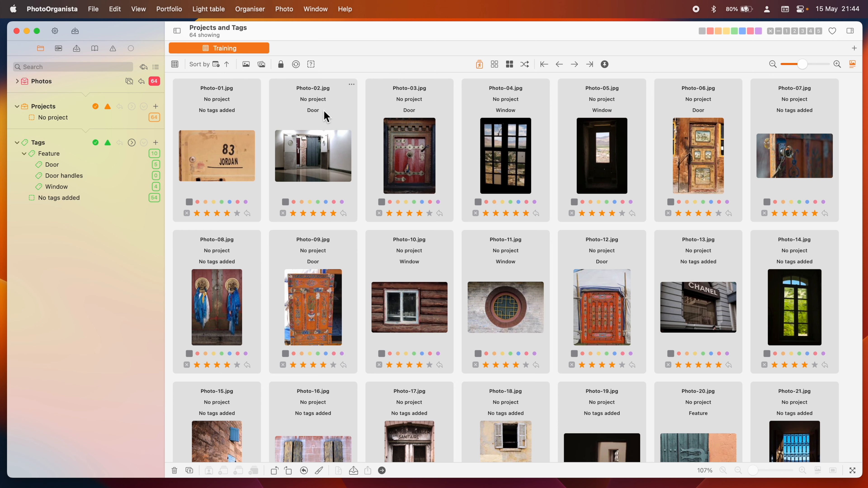
Add the Window tag to Photo-02 as a second tag
drag(312, 154, 88, 190)
Create two top-level projects named One and Two
click(156, 106)
text(One)
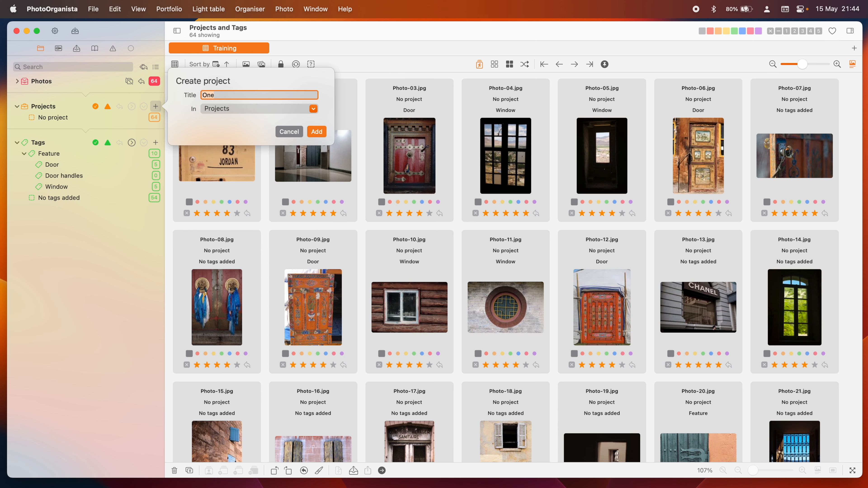
key(Return)
click(157, 107)
text(Two)
key(Return)
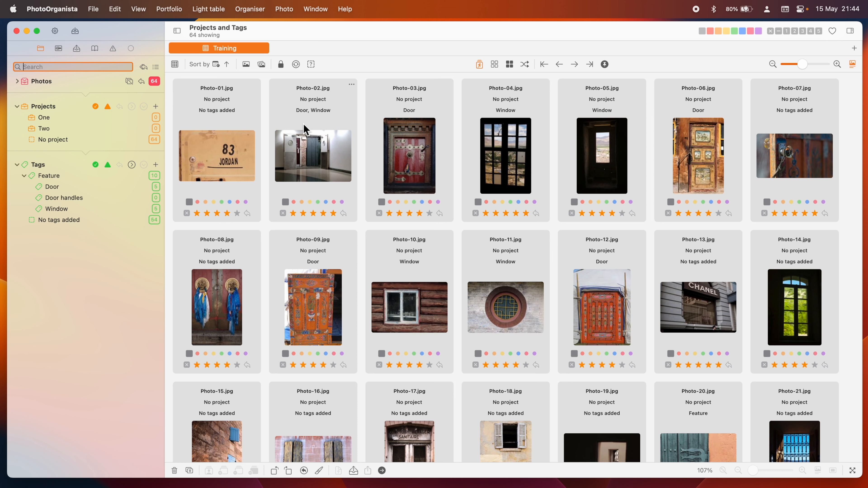
Assign Photo-02 to project One and reassign it to project Two
drag(296, 150, 58, 118)
drag(314, 165, 91, 132)
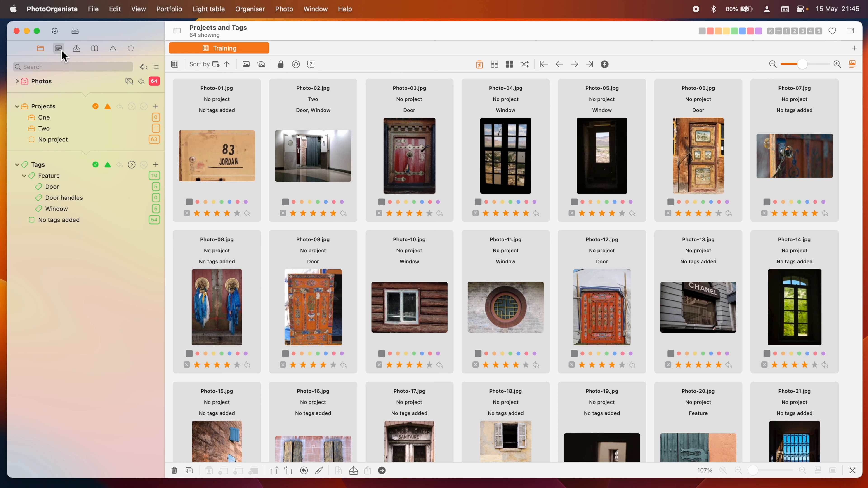
Show the Tags section of the photo properties for Photo-02
click(62, 50)
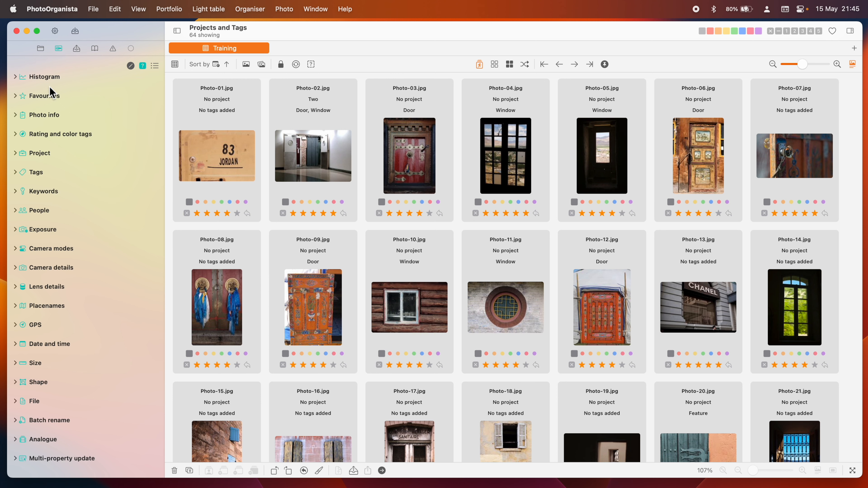
click(40, 180)
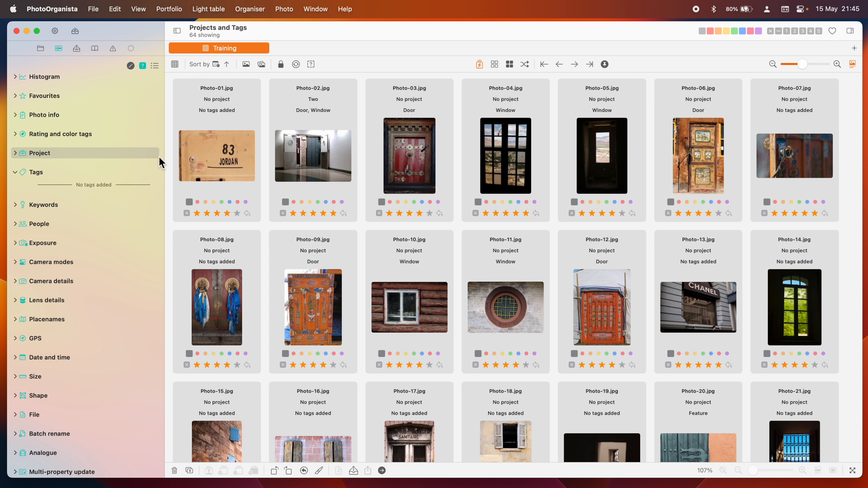
click(312, 160)
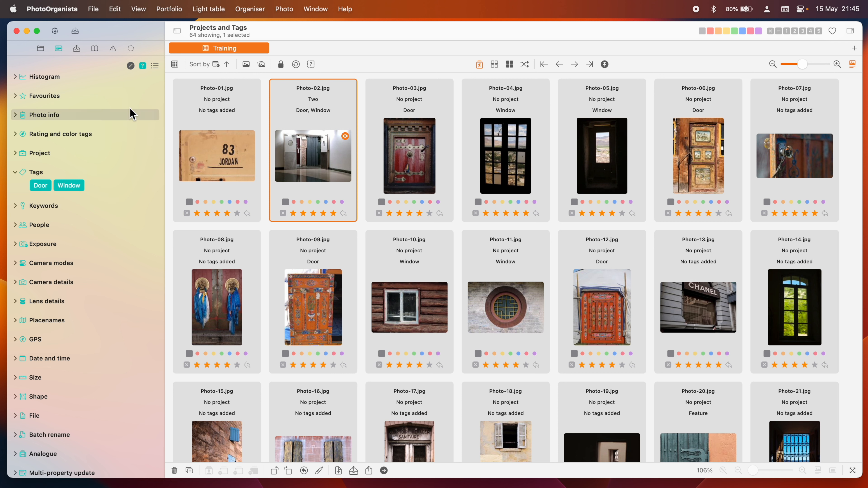
Enable editing of the photo properties, add the Door handles tag to Photo-02 and remove it again
click(131, 65)
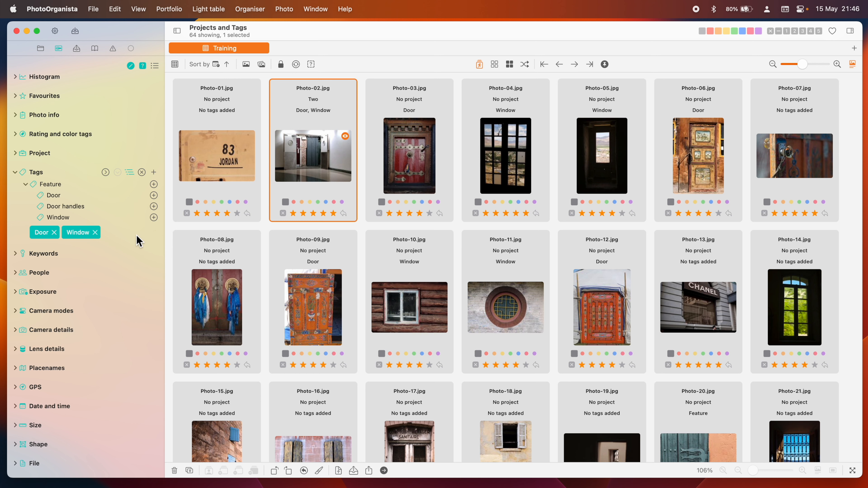
click(154, 206)
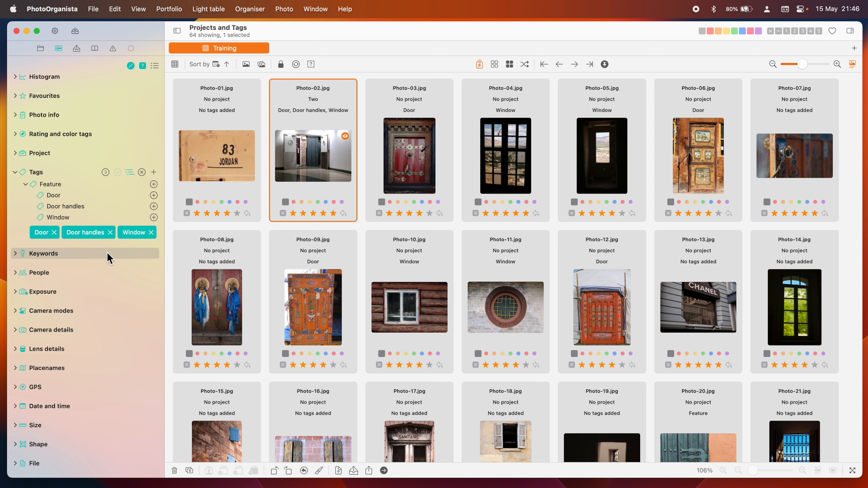
click(110, 232)
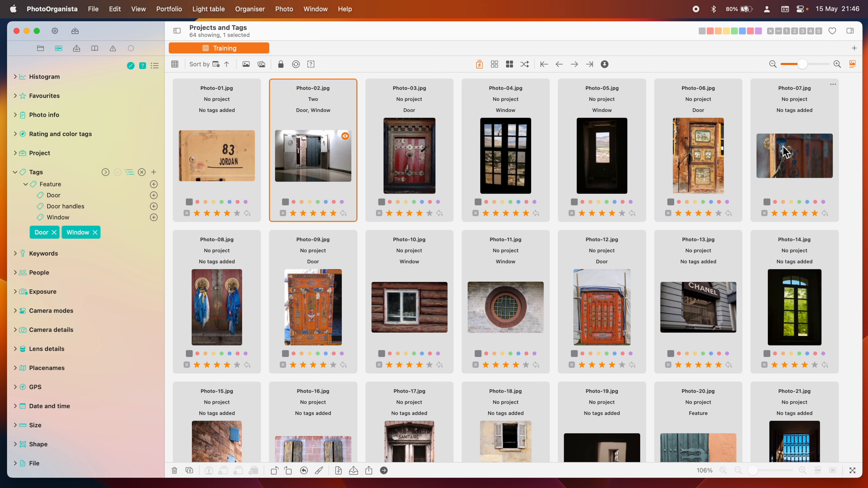
Add Photo-03 and Photo-04 to the selection and apply the Feature and Window tags to all three photos
super+click(406, 161)
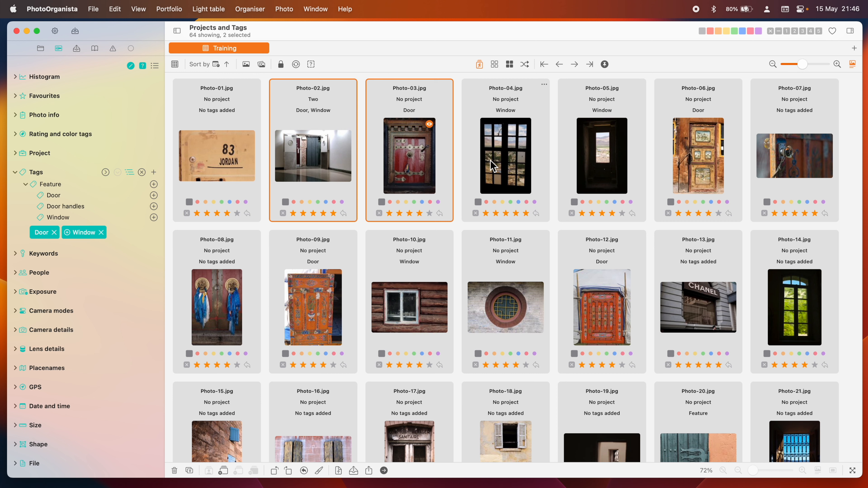
super+click(510, 166)
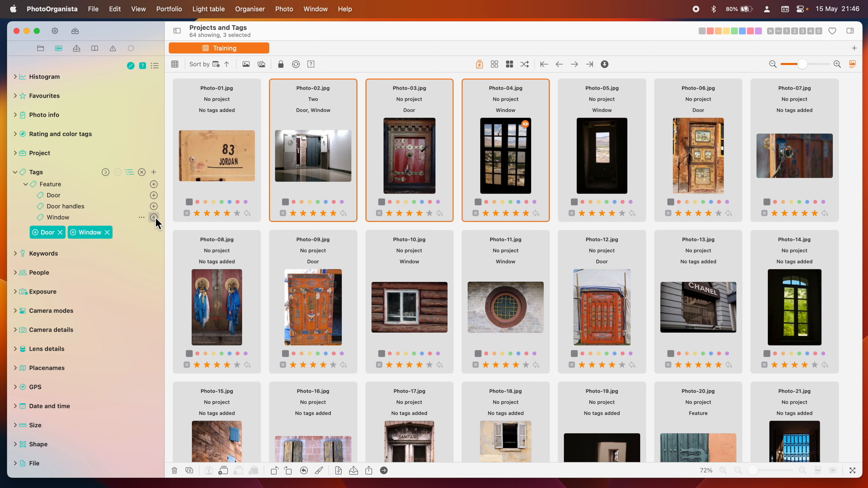
click(156, 184)
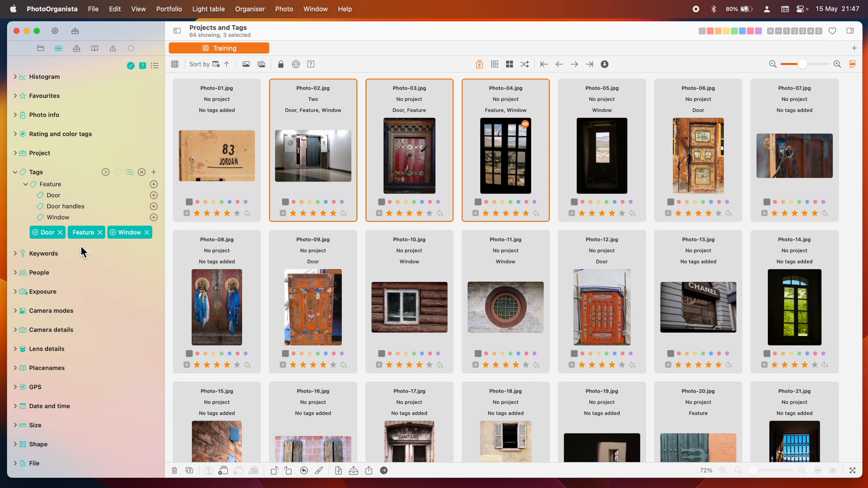
click(113, 232)
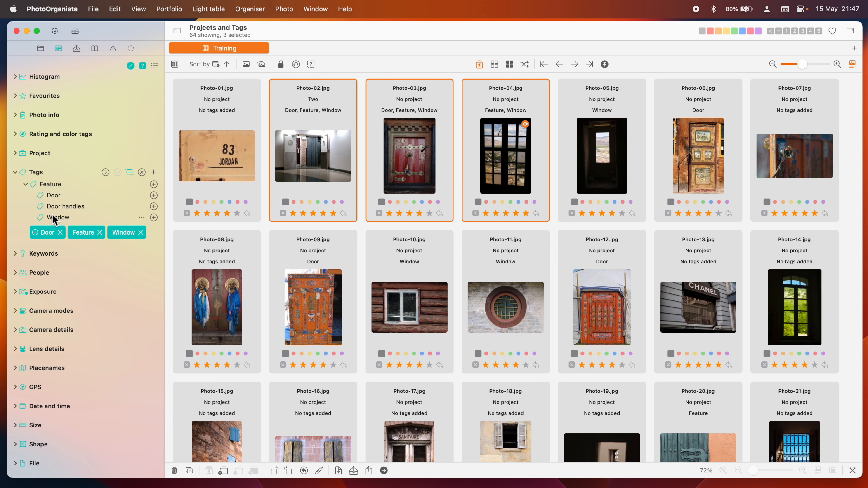
Switch tag entry to the compact add-tag list, choose Window under Feature, and return to the hierarchical tag view
click(130, 172)
click(118, 187)
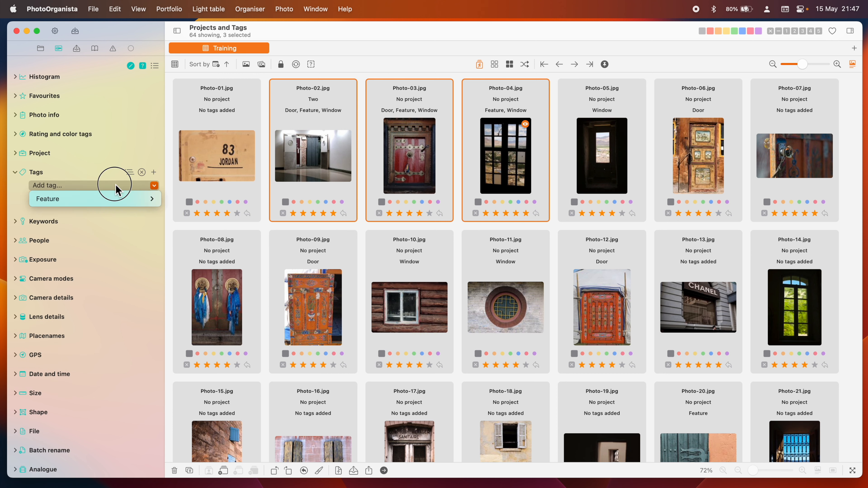
mouse_move(116, 198)
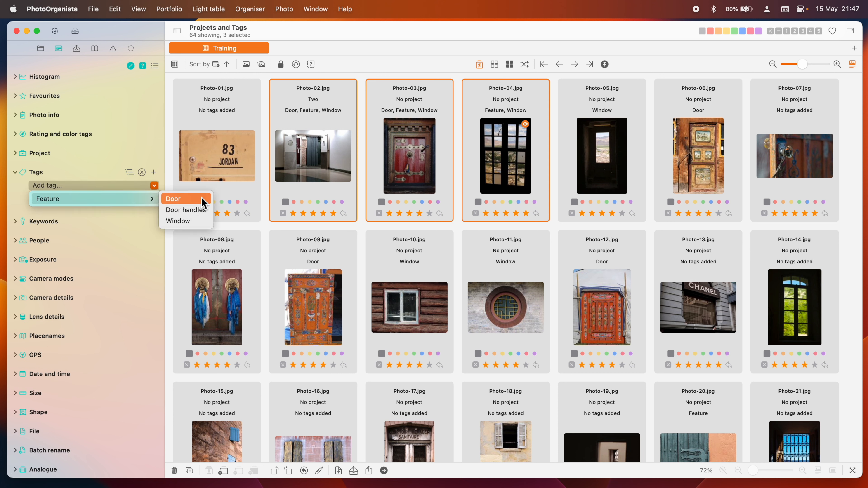
click(201, 221)
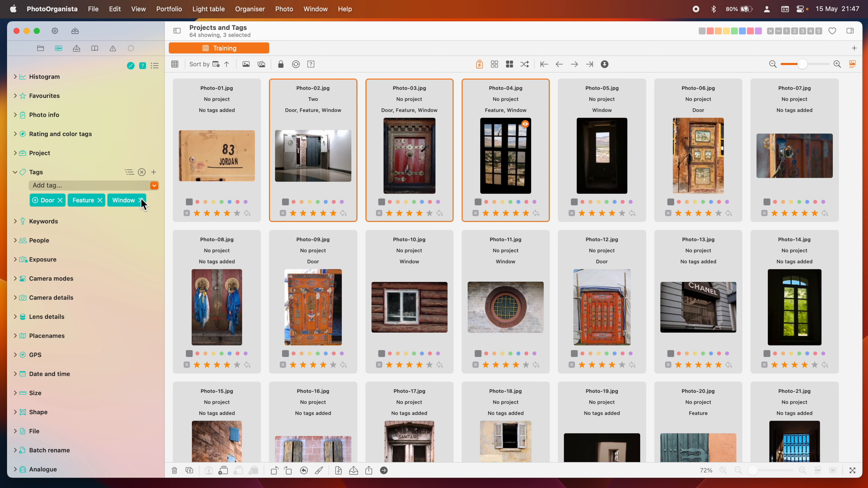
click(131, 176)
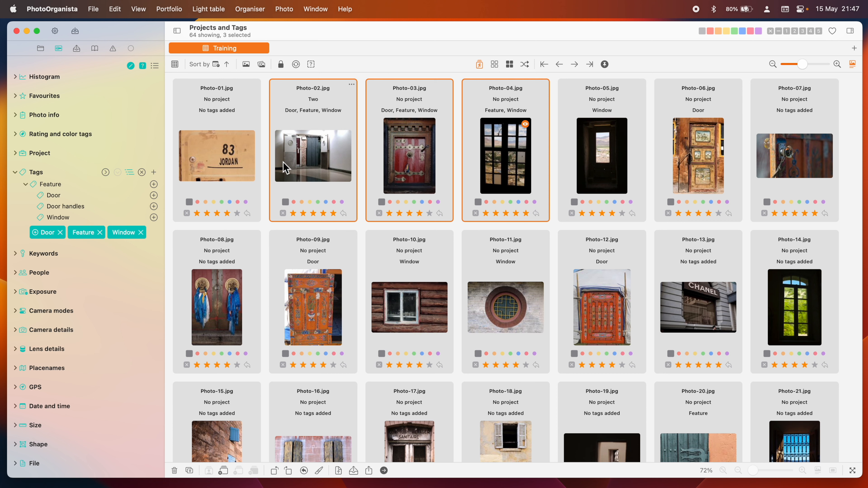
Select only Photo-02 and remove all of its tags
click(226, 162)
click(294, 162)
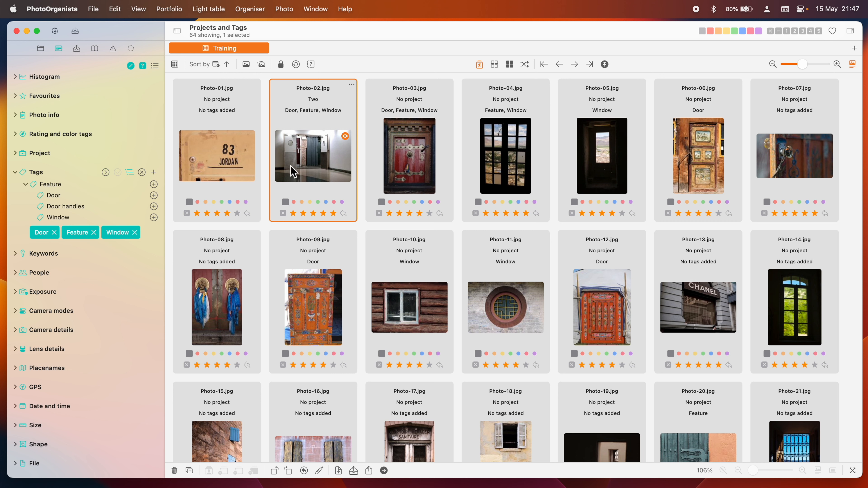
click(142, 172)
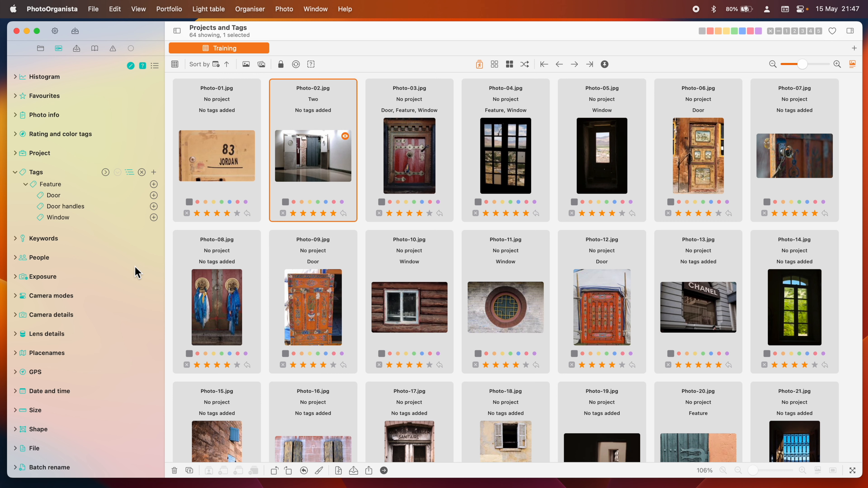
Start a photo import with the Import folder inside Training as its source
click(43, 52)
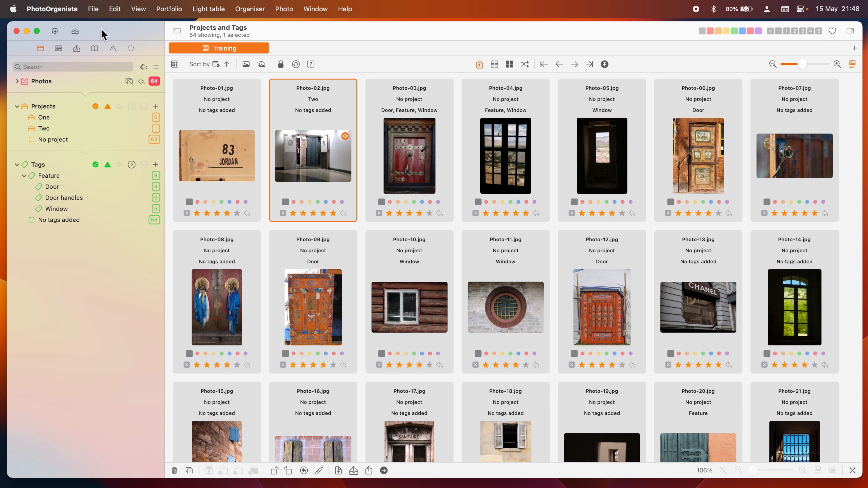
click(76, 34)
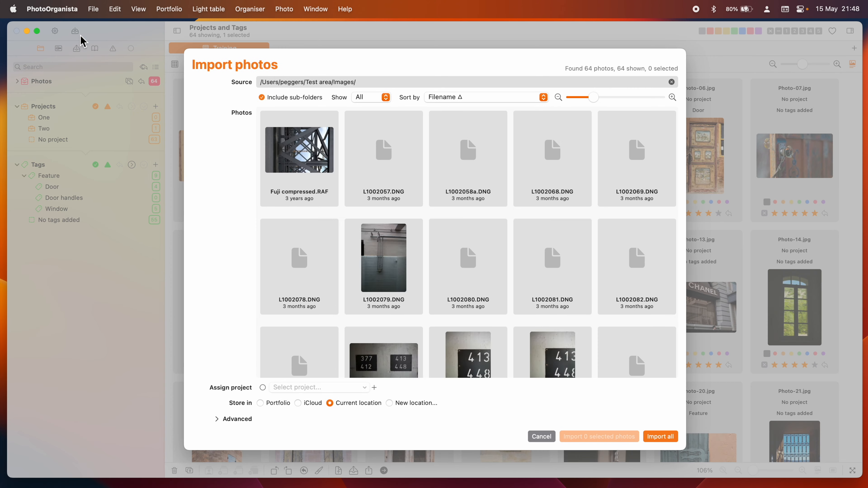
click(295, 83)
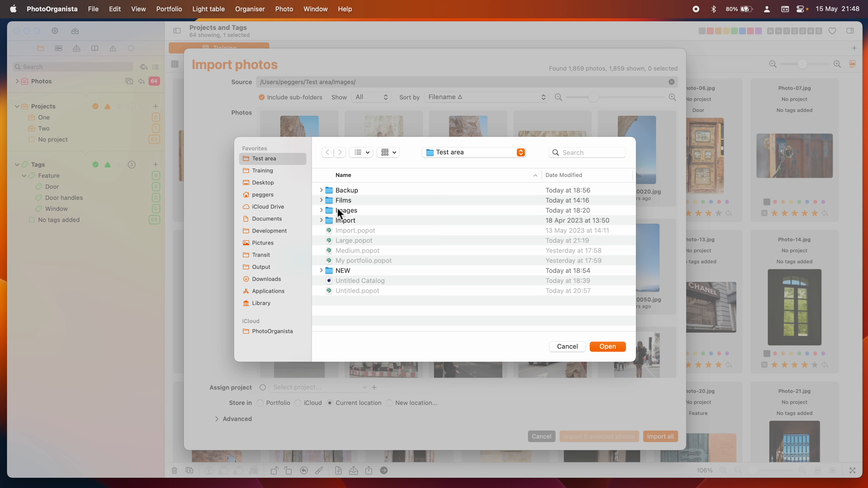
click(330, 211)
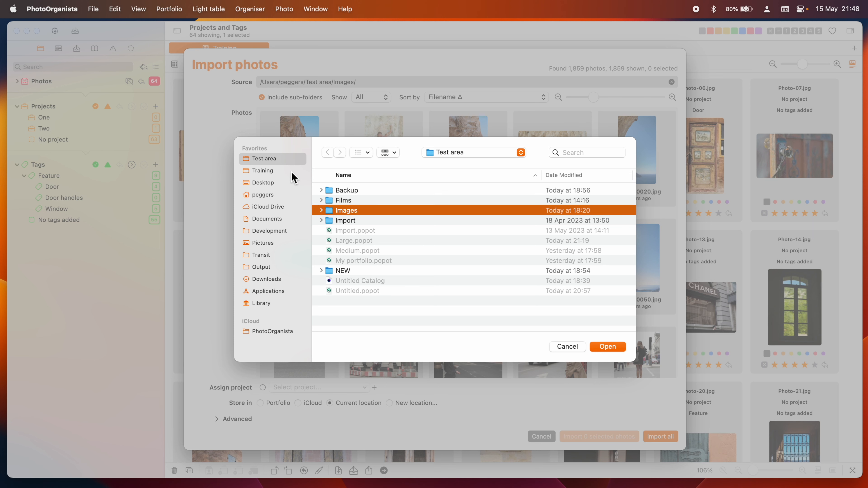
click(291, 171)
click(344, 201)
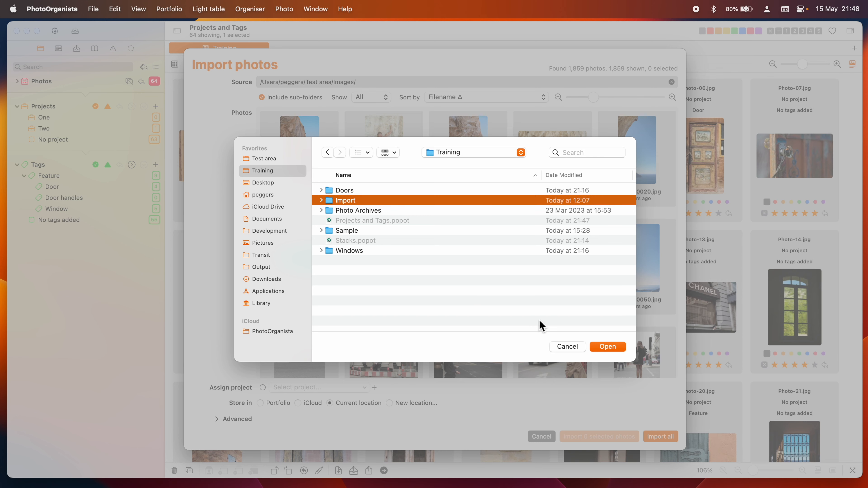
click(608, 347)
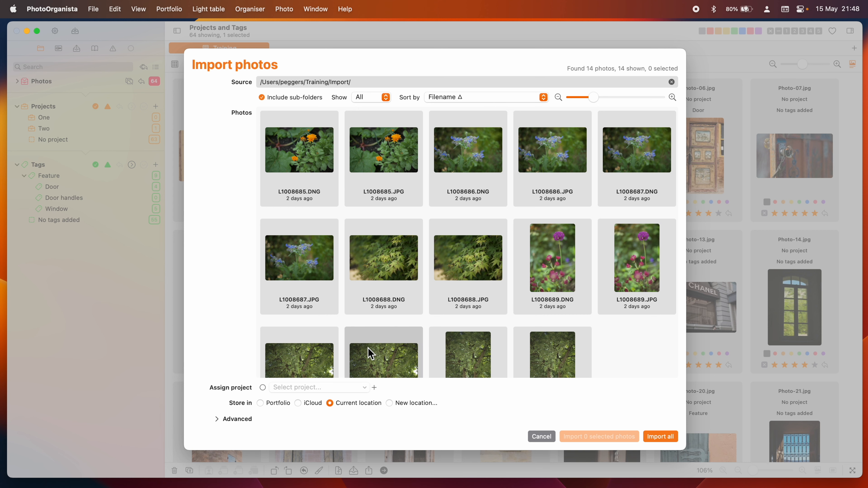
Create a project titled Flowers inside project One from the import settings
click(374, 388)
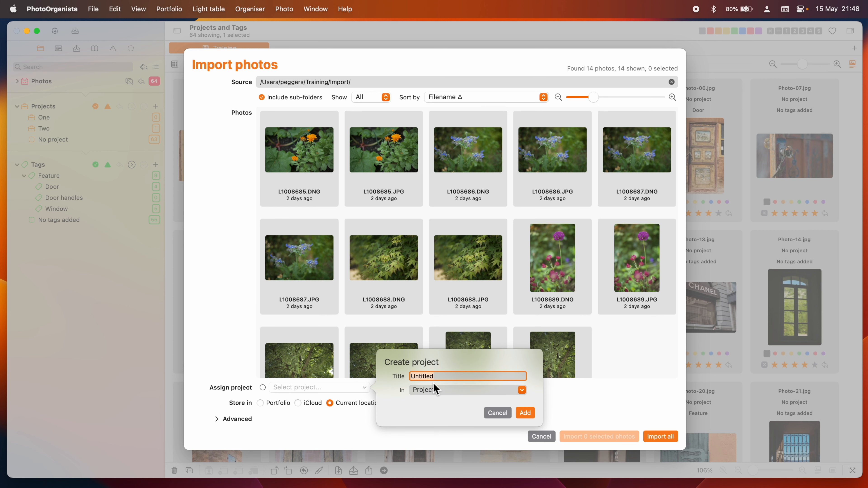
text(Foow)
key(BackSpace)
key(BackSpace)
key(BackSpace)
text(lowers)
click(456, 389)
mouse_move(515, 404)
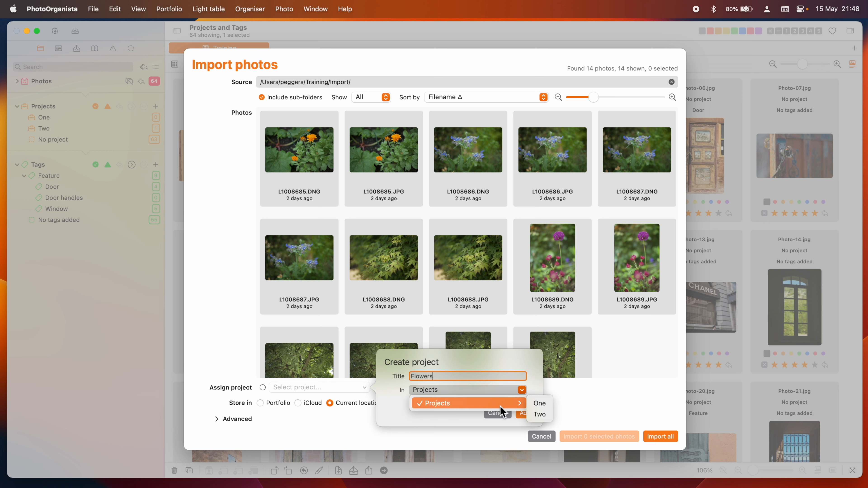
click(542, 407)
click(526, 414)
Import all photos with the Flowers project assigned and filter the library to that project
click(263, 388)
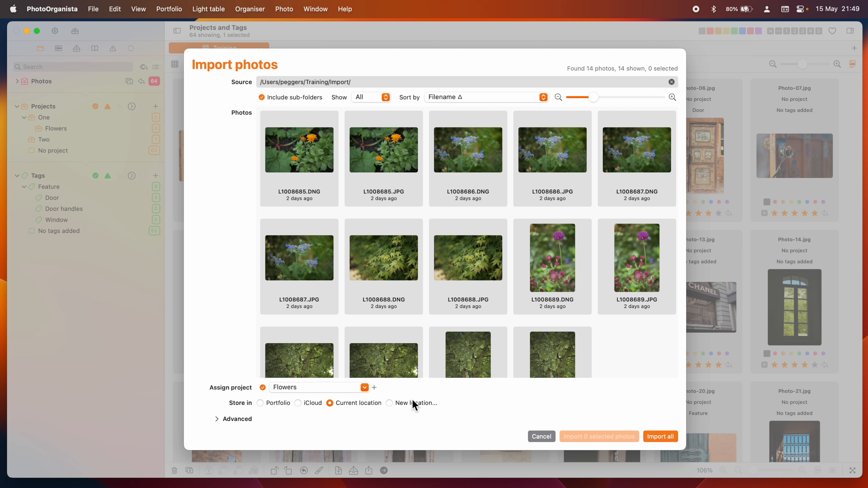
click(656, 437)
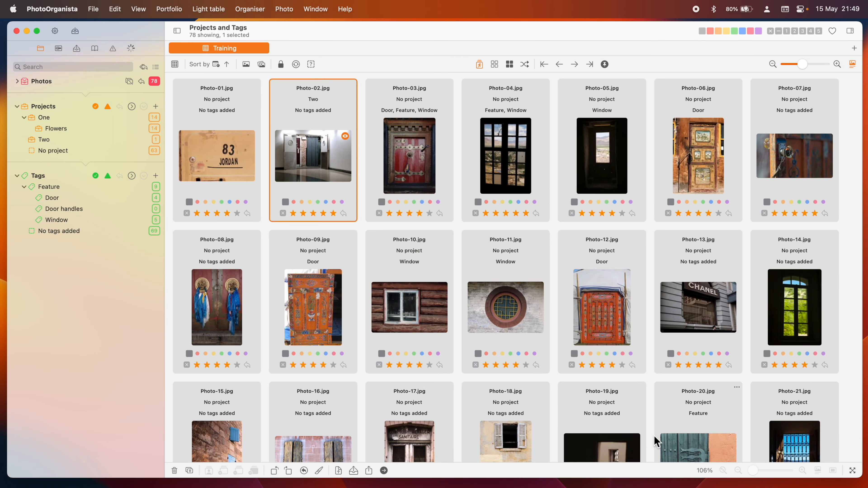
click(158, 131)
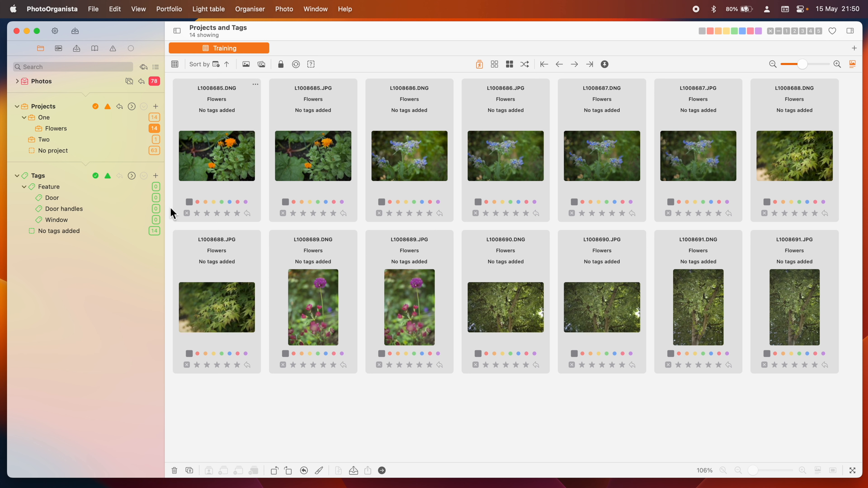
Show the Quick picks section alongside Projects and Tags, and clear the Flowers project filter
click(154, 68)
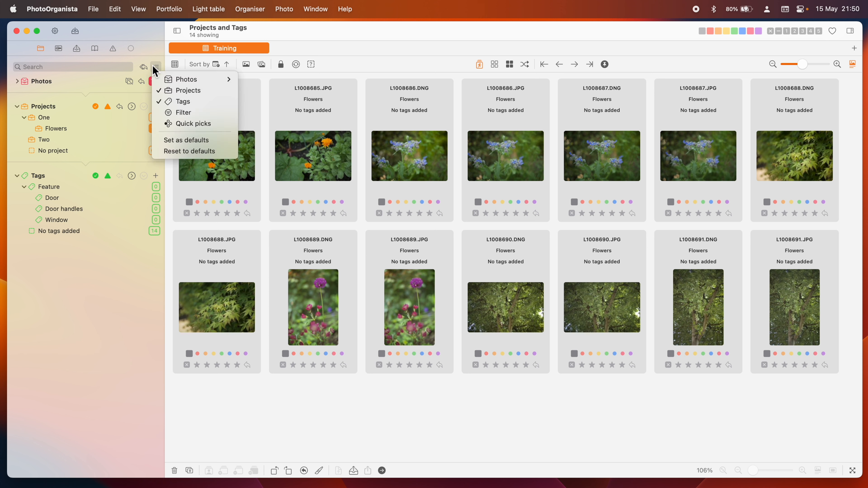
click(180, 126)
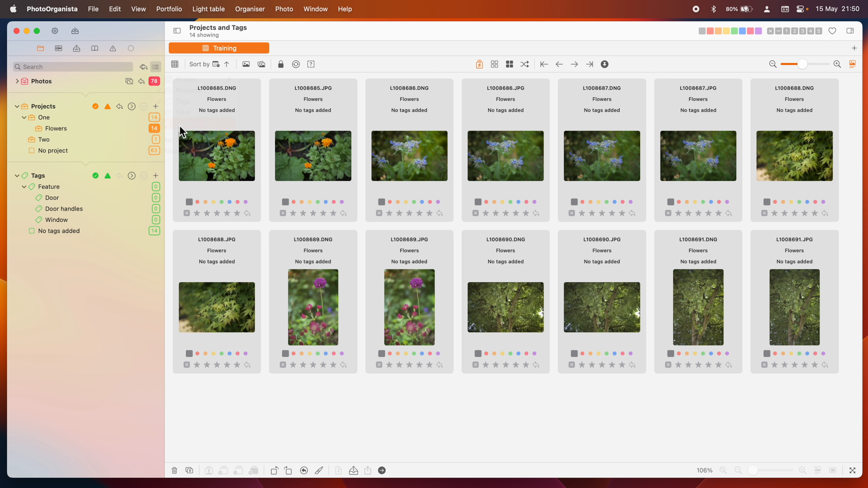
click(155, 128)
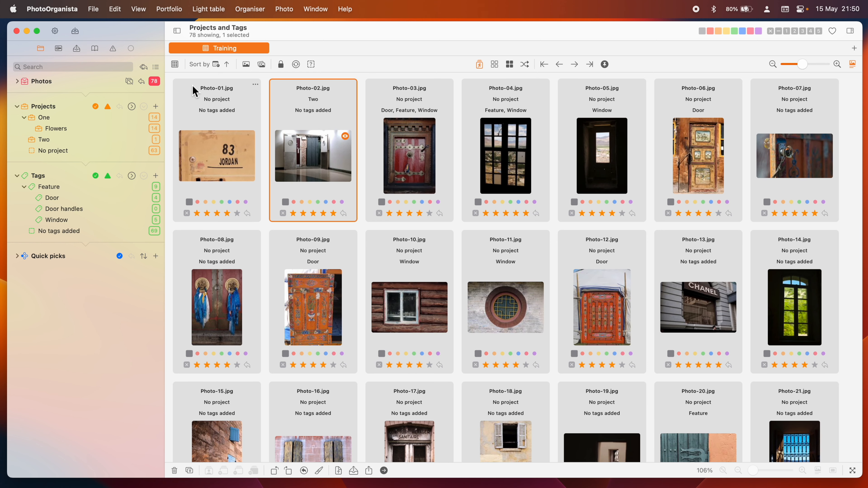
Deselect all photos and add a Tag count category to the quick picks
click(496, 64)
click(156, 256)
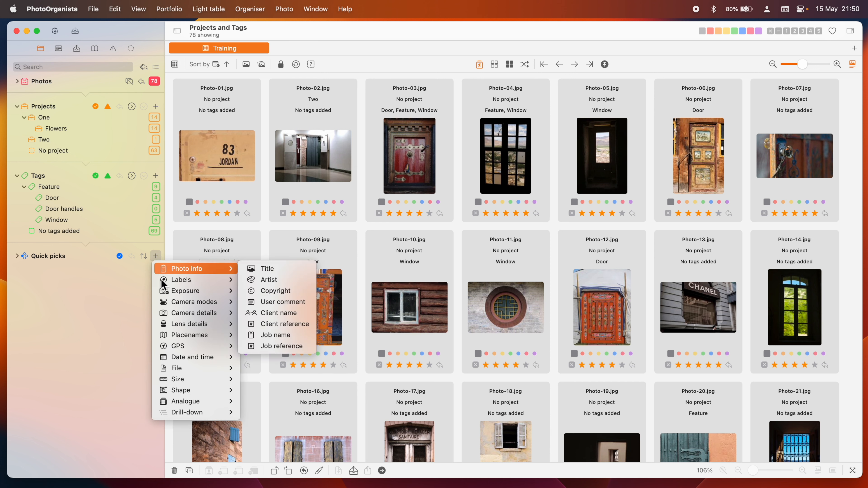
mouse_move(165, 287)
click(296, 393)
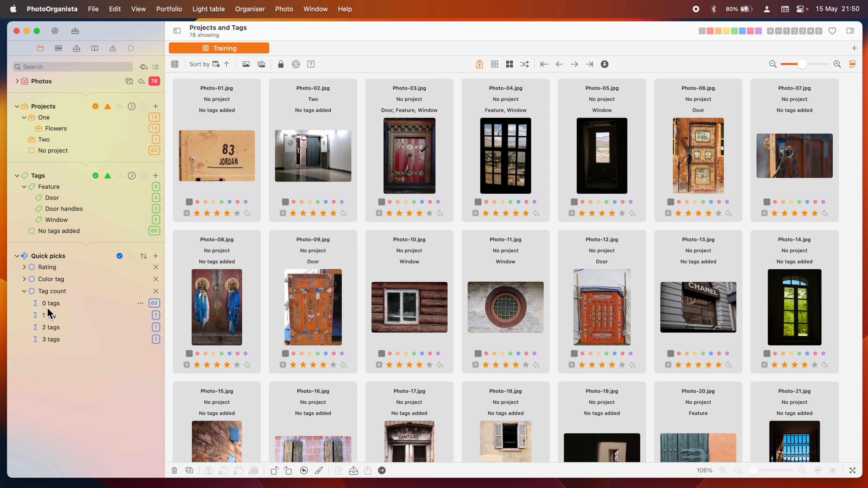